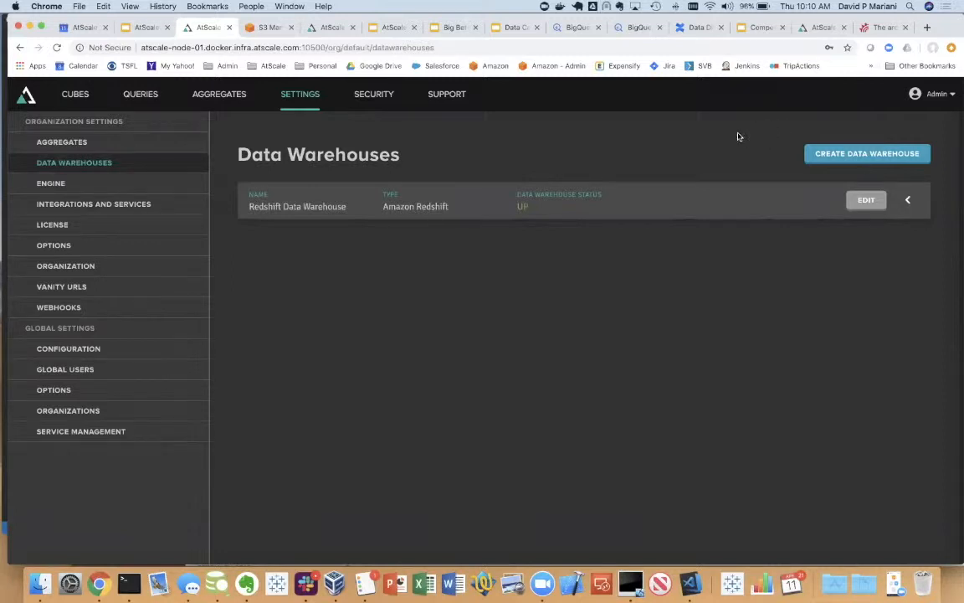
# - Open the draft version of the Sales Insights project
pyautogui.click(27, 99)
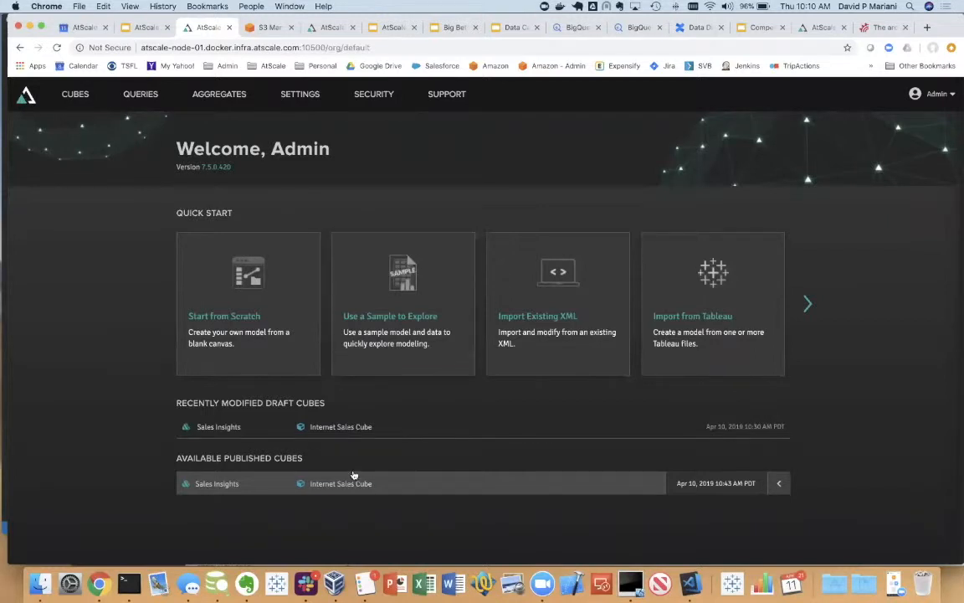
pyautogui.click(220, 484)
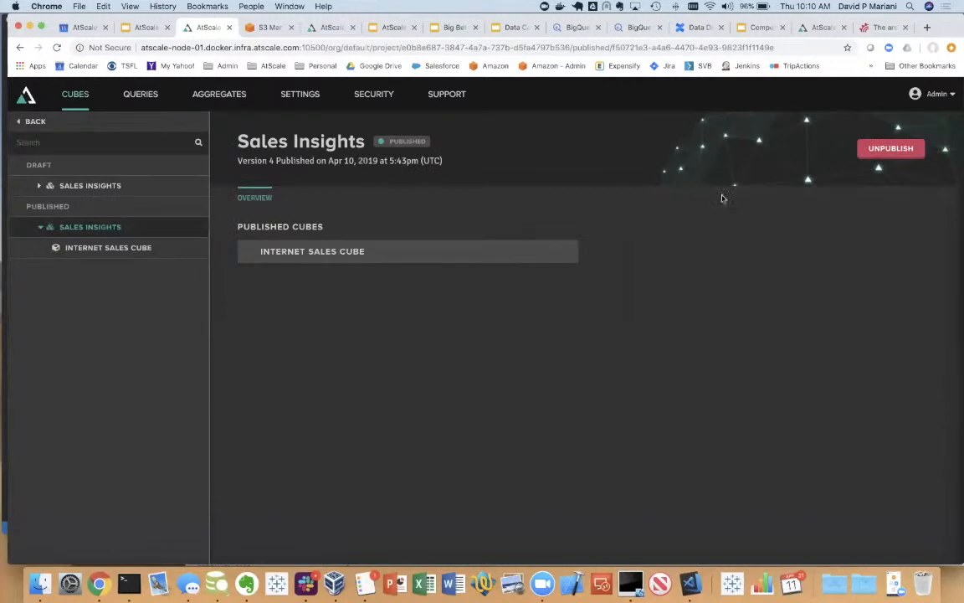
pyautogui.click(117, 187)
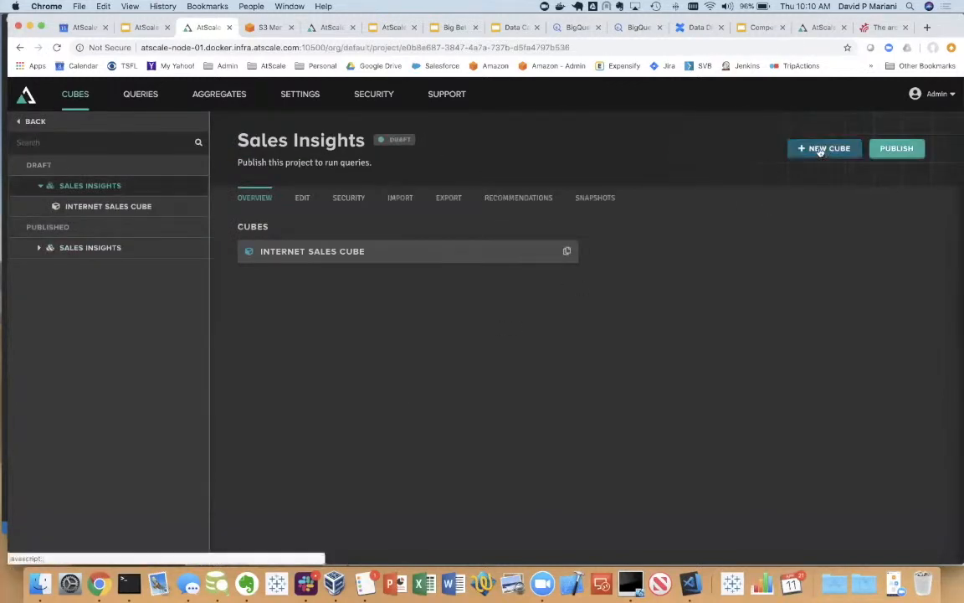
# - Add a new cube named "Redshift Demo" with all access to all users, and enter its model
pyautogui.click(823, 149)
pyautogui.click(644, 189)
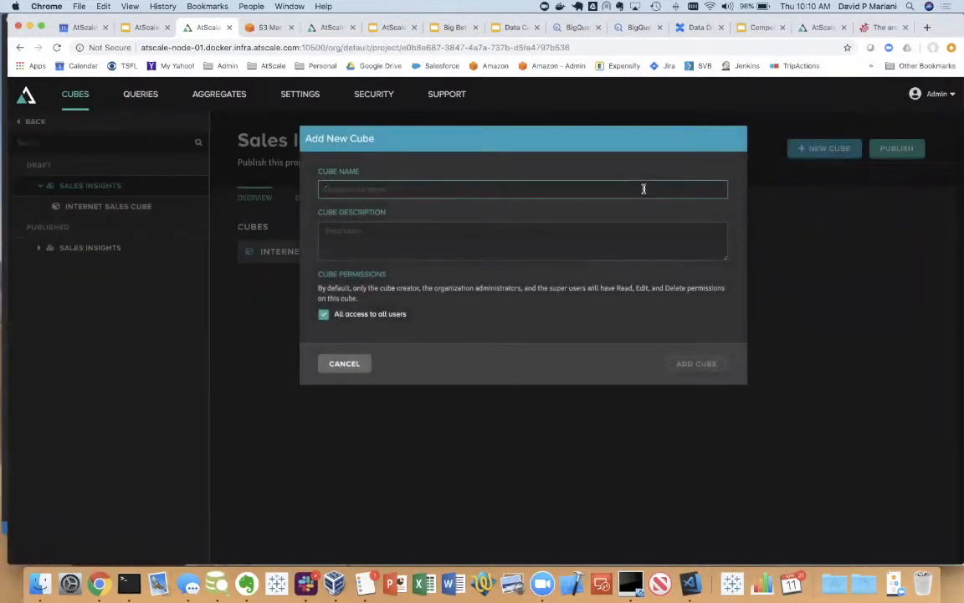
pyautogui.write('Redshift Demo')
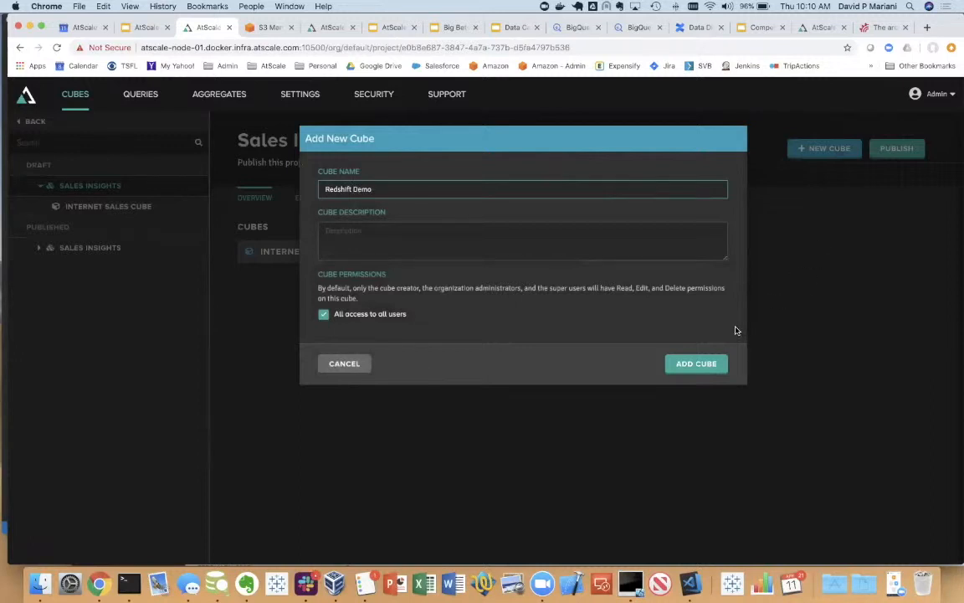
pyautogui.click(704, 365)
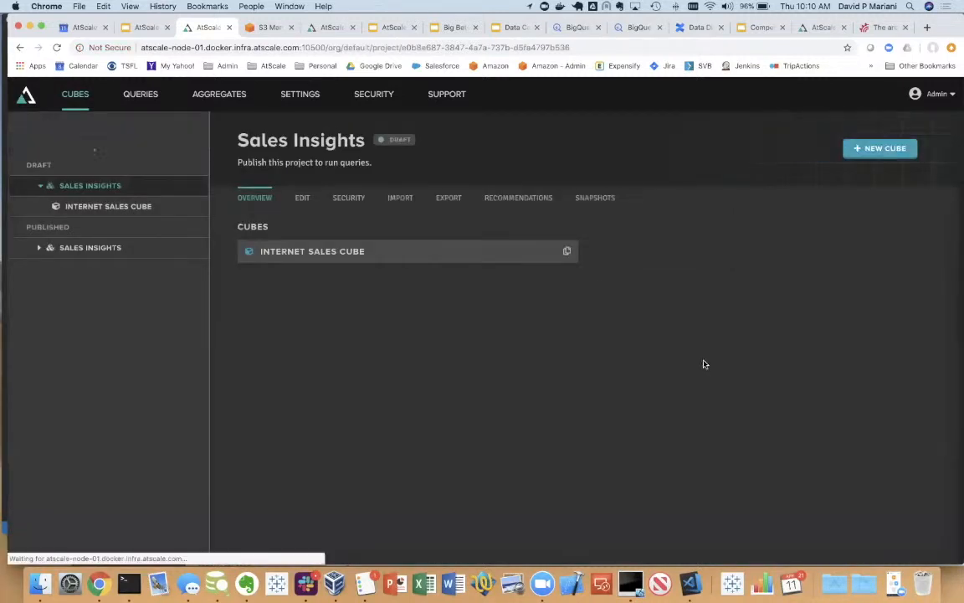
pyautogui.click(665, 252)
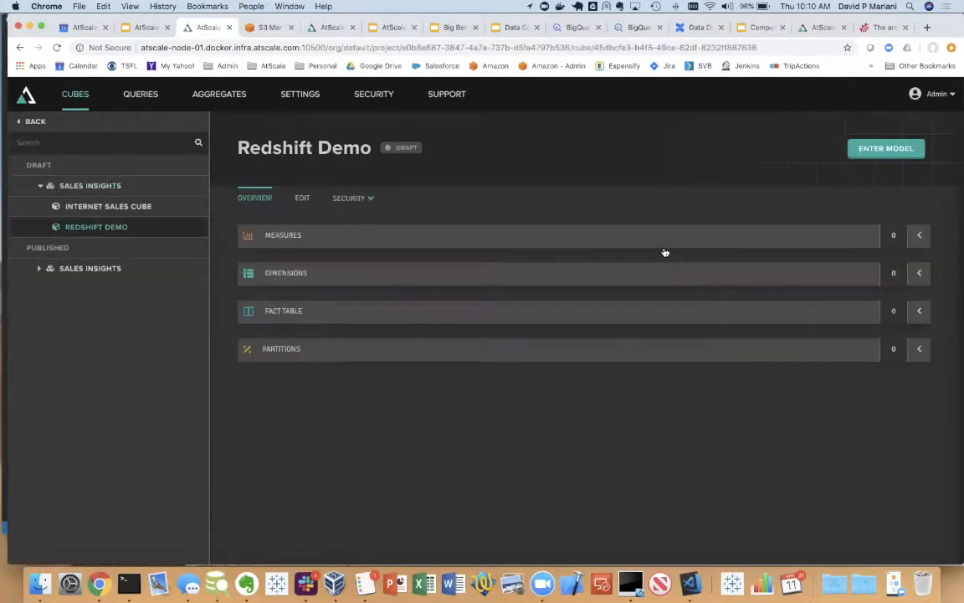
pyautogui.click(877, 149)
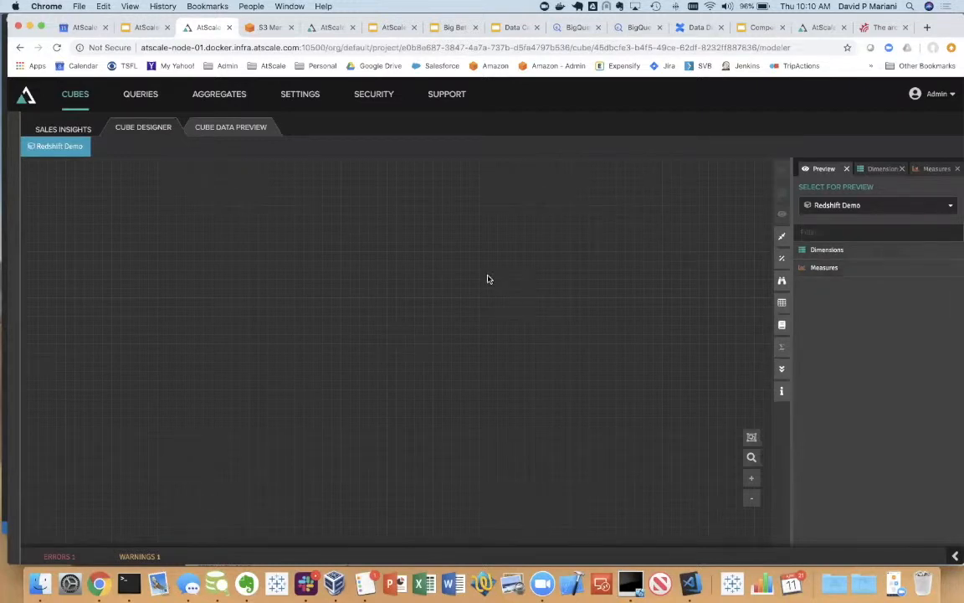
# - Add the customer_file table from the demo schema to the cube canvas and close the data sources list
pyautogui.click(782, 304)
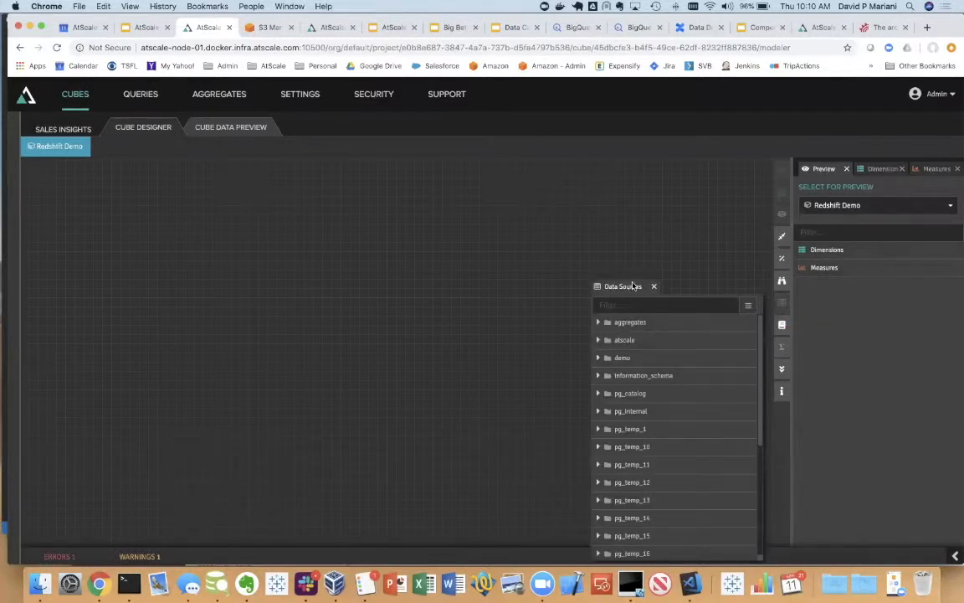
pyautogui.moveTo(633, 286); pyautogui.dragTo(614, 185)
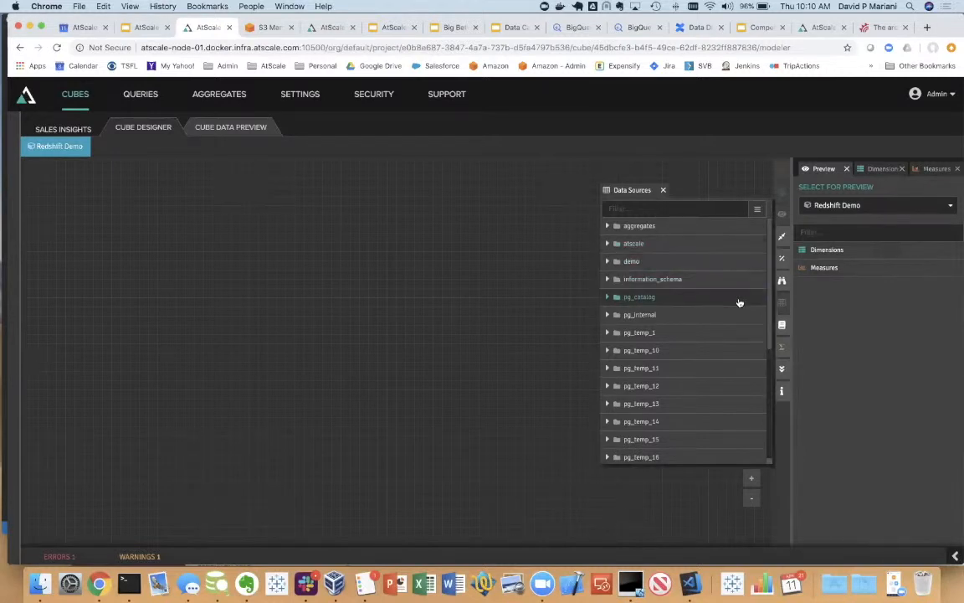
pyautogui.click(640, 267)
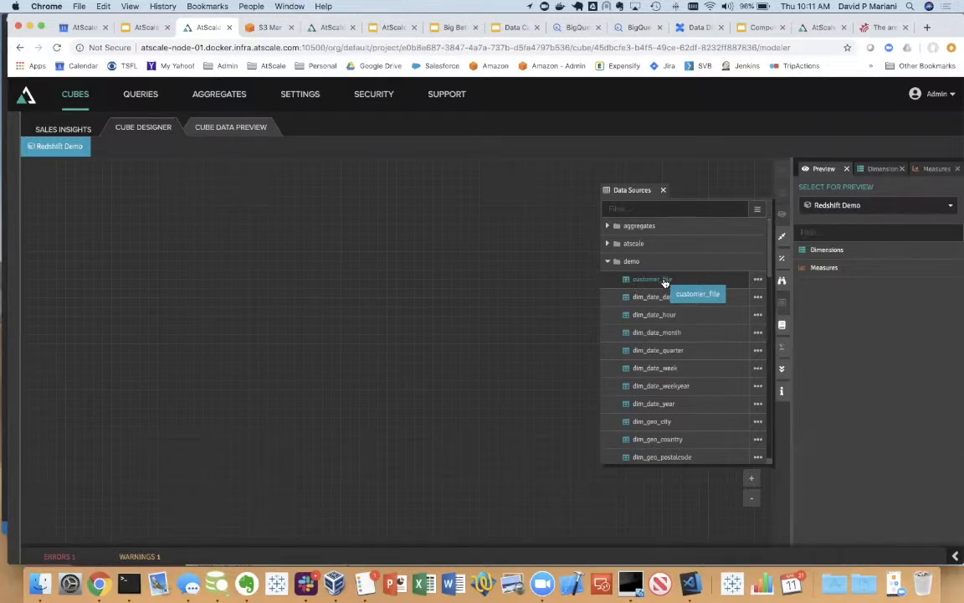
pyautogui.moveTo(665, 283); pyautogui.dragTo(177, 211)
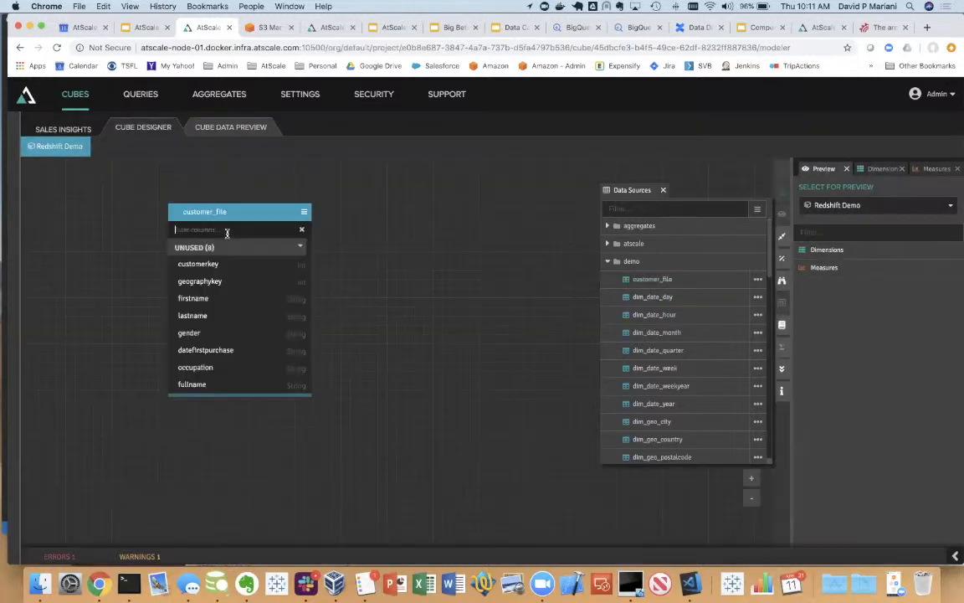
pyautogui.click(663, 190)
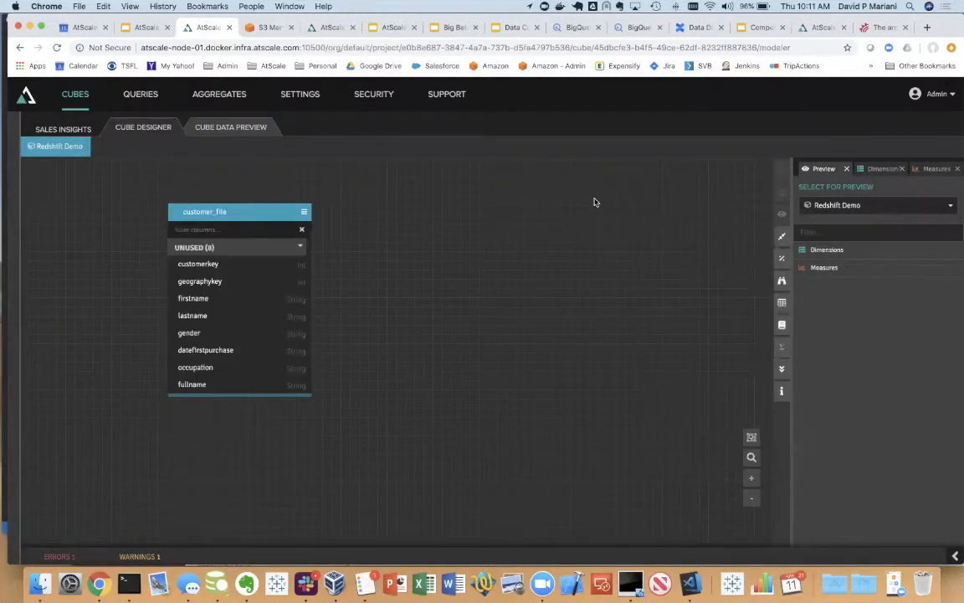
# - View the customer_file table's raw data, and remove that dataset from the Redshift Demo cube
pyautogui.doubleClick(243, 214)
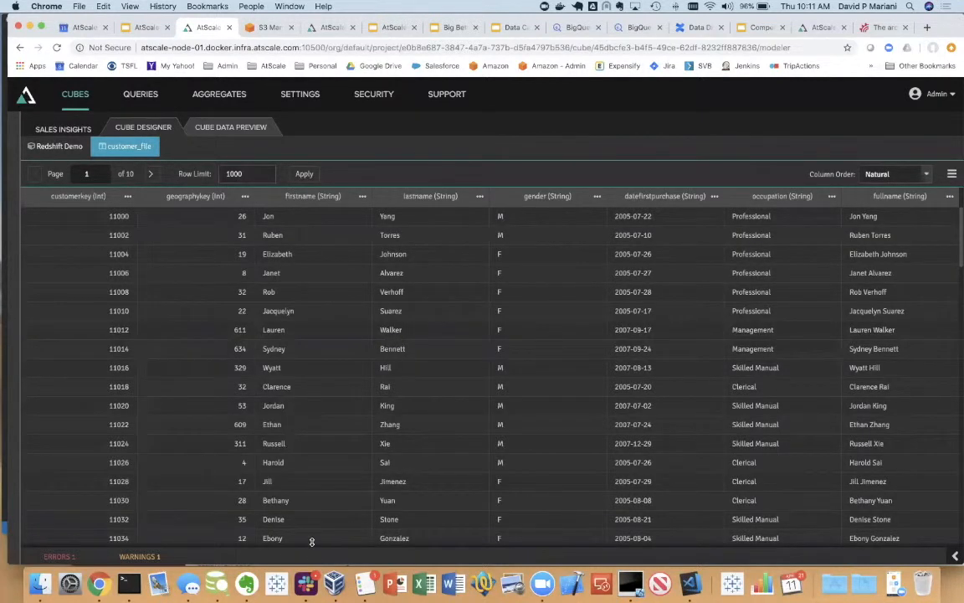
pyautogui.click(57, 146)
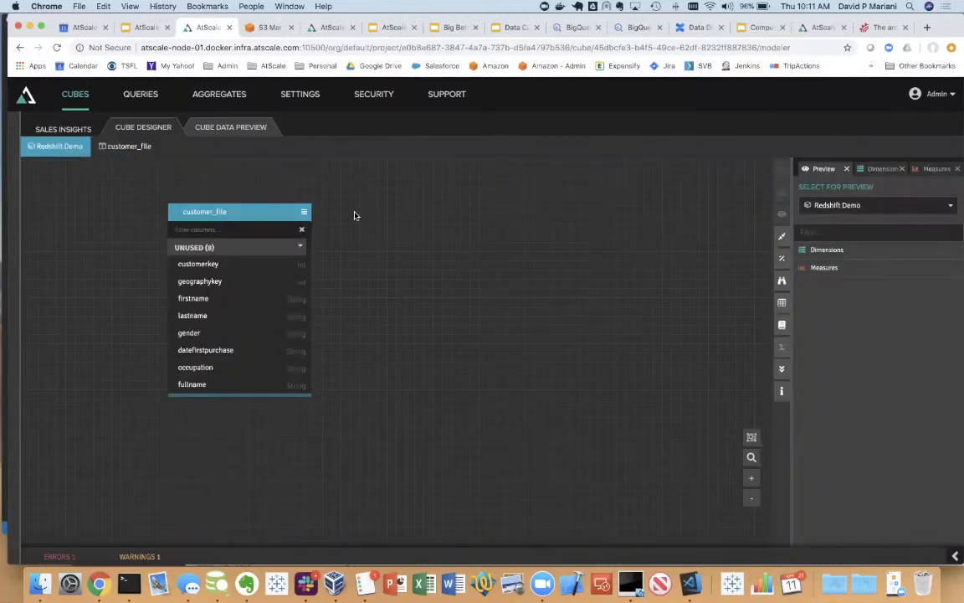
pyautogui.click(304, 211)
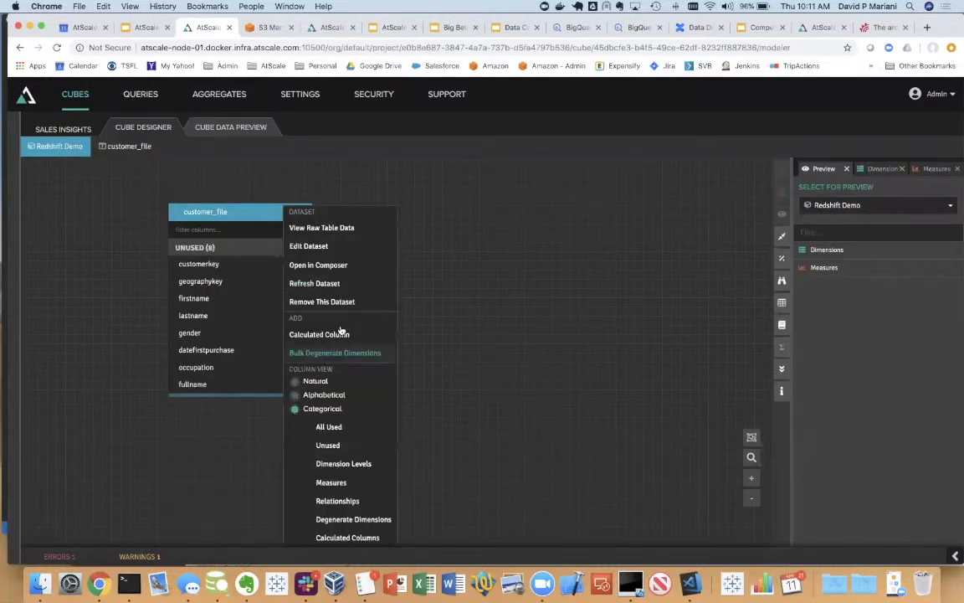
pyautogui.click(339, 302)
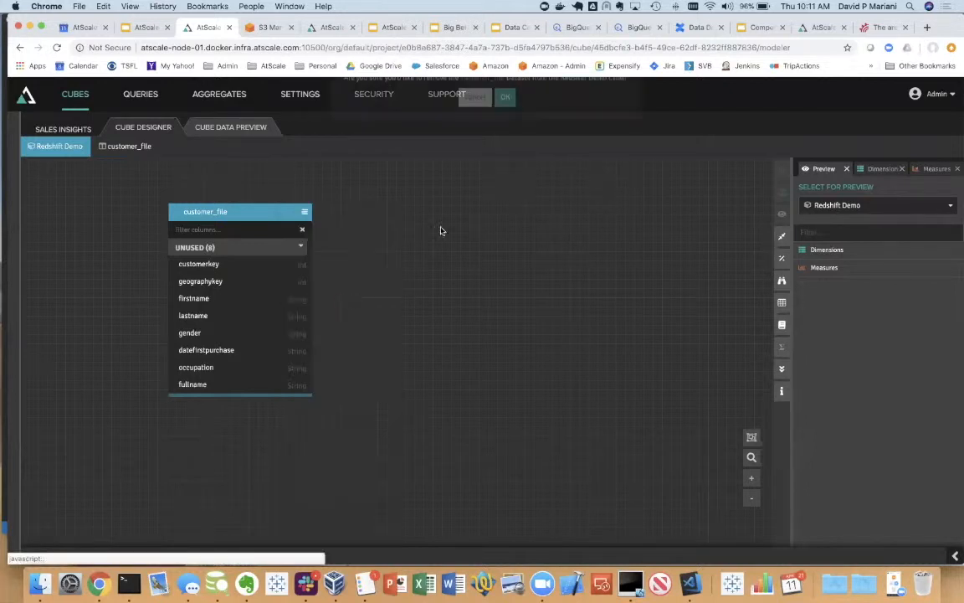
pyautogui.click(505, 144)
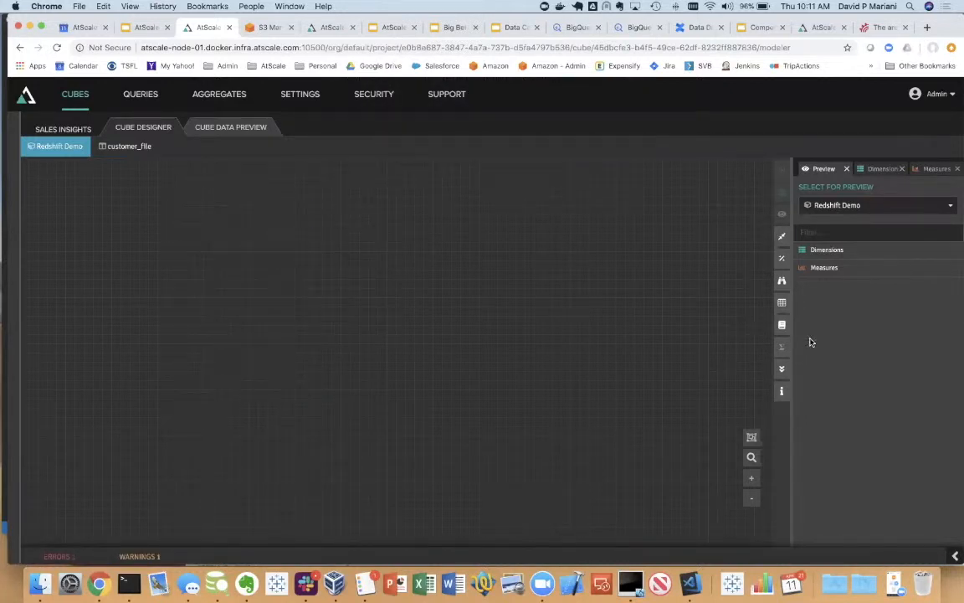
# - Add the demo schema's sales_log table to the cube canvas and view its raw data with the product_info column widened
pyautogui.click(782, 301)
pyautogui.scroll(-3, 710, 394)
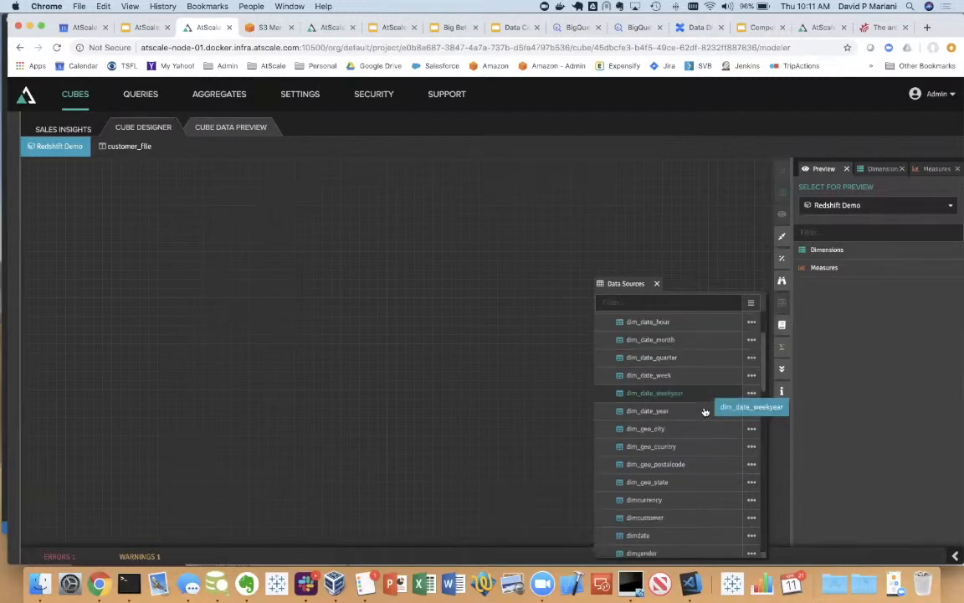
pyautogui.scroll(-5, 705, 419)
pyautogui.moveTo(660, 531); pyautogui.dragTo(147, 199)
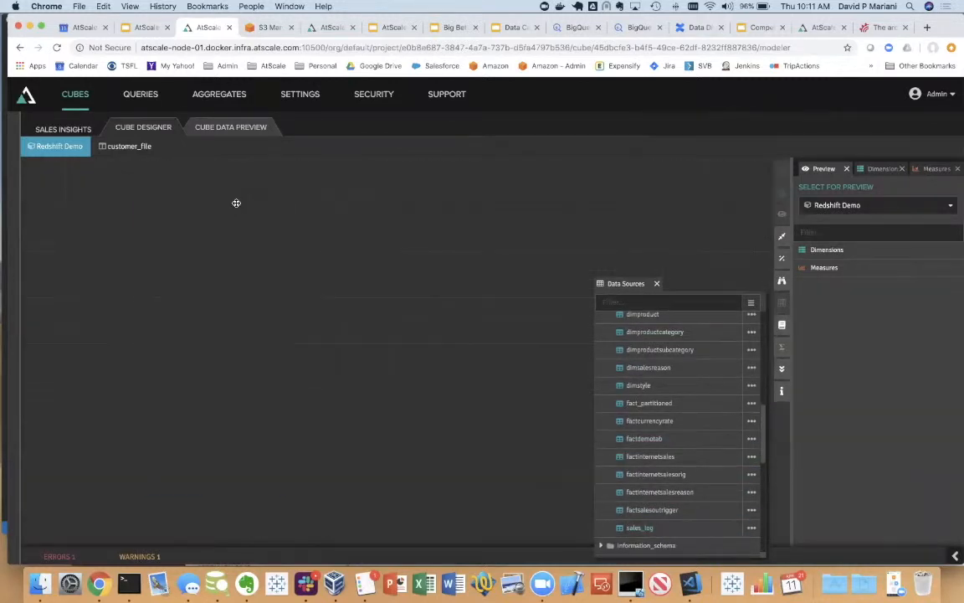
pyautogui.click(657, 283)
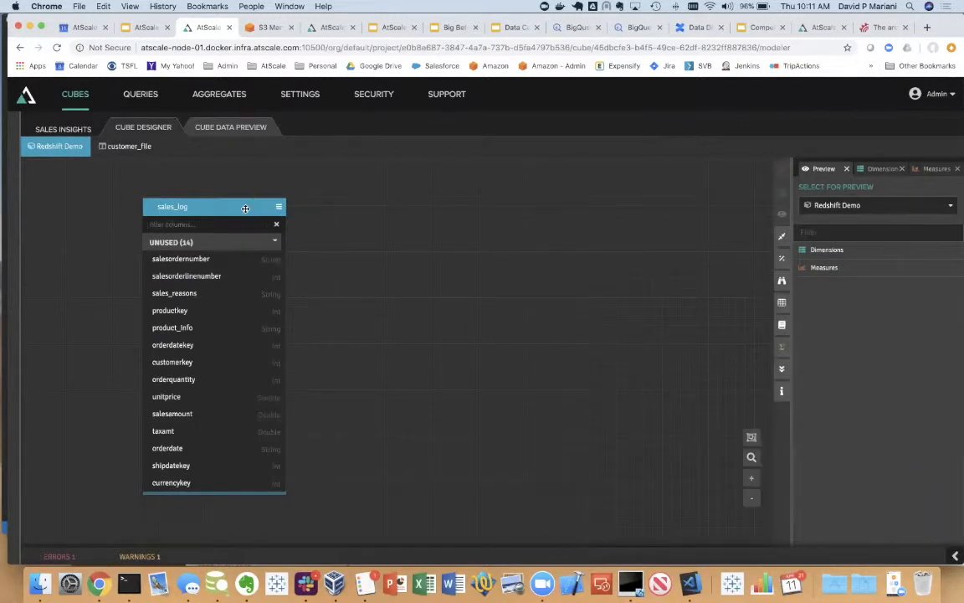
pyautogui.doubleClick(245, 207)
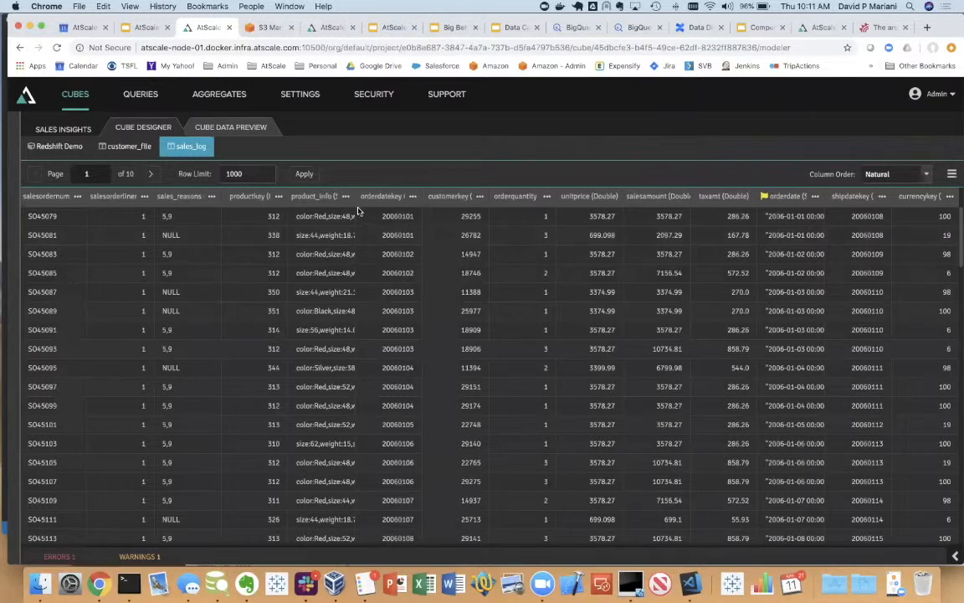
pyautogui.moveTo(354, 198); pyautogui.dragTo(396, 218)
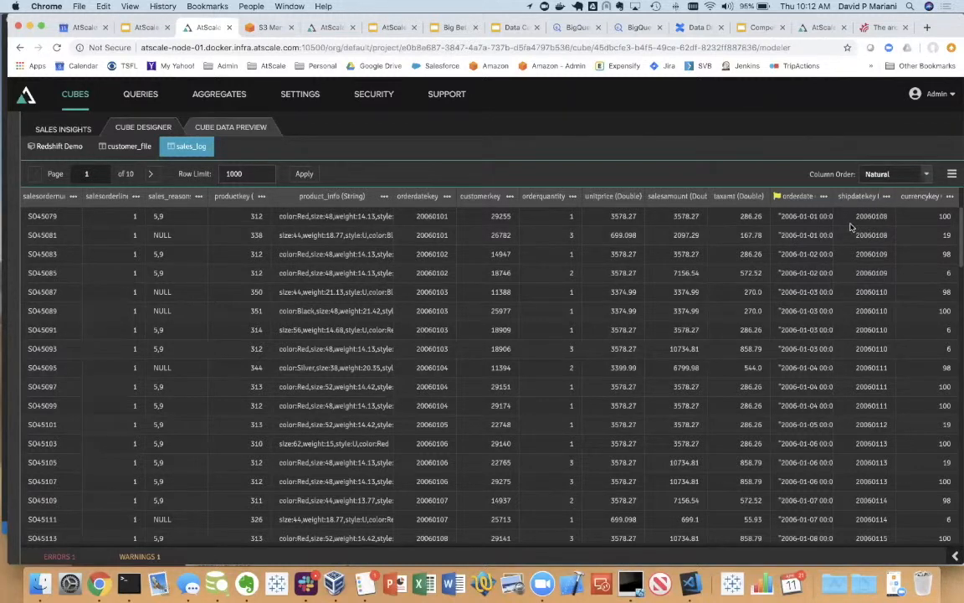
# - Preview converting the shipdatekey column to Date with the input format YYYYMMDD, and discard the conversion
pyautogui.click(886, 197)
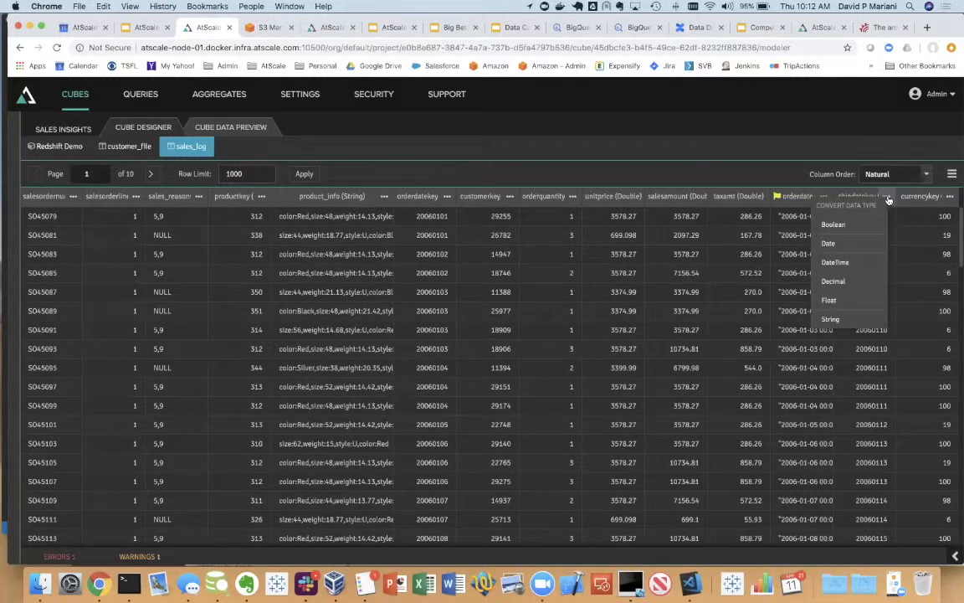
pyautogui.click(843, 245)
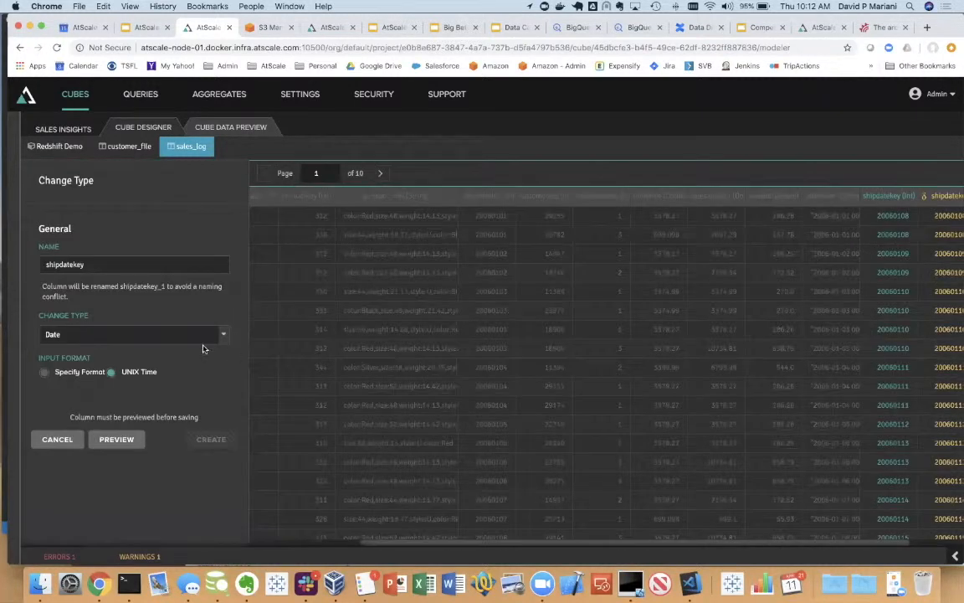
pyautogui.click(77, 370)
pyautogui.click(82, 390)
pyautogui.write('YYYYMM')
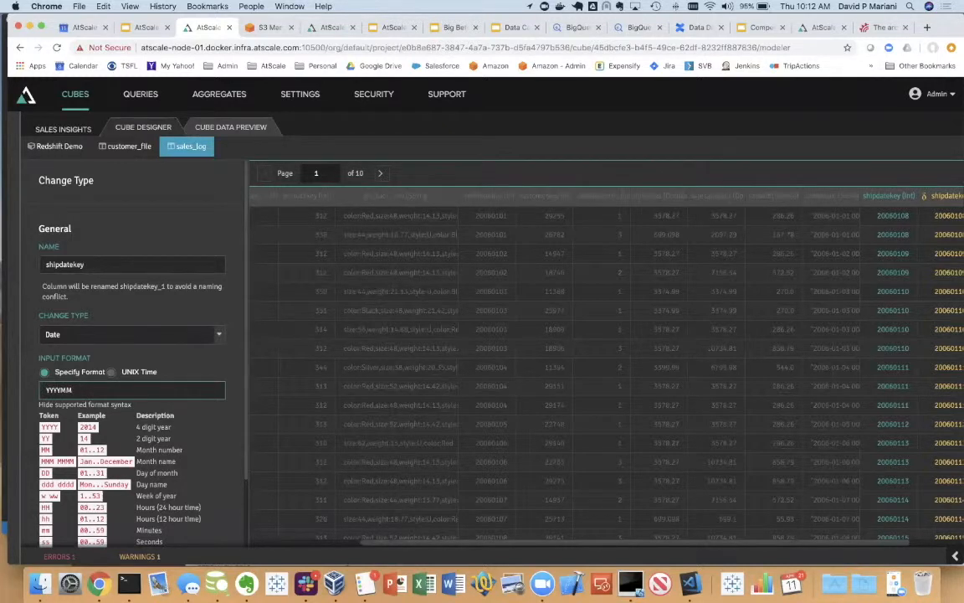
pyautogui.write('DD')
pyautogui.scroll(-2, 179, 519)
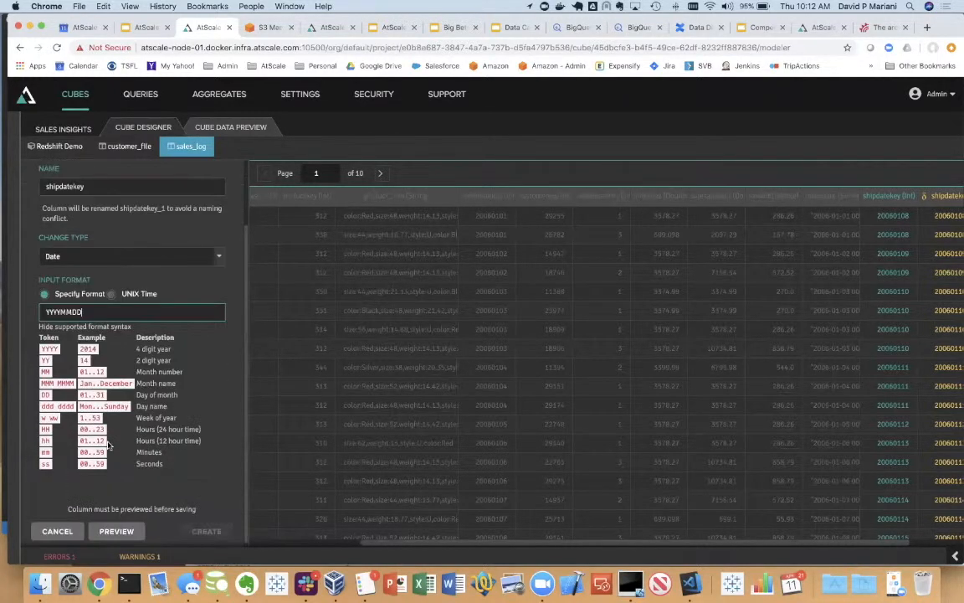
pyautogui.click(116, 531)
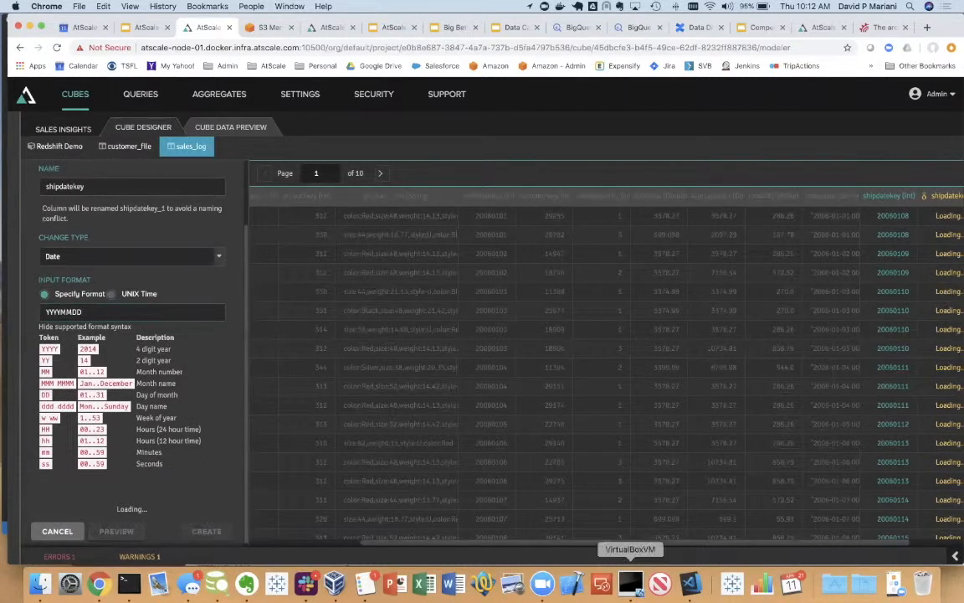
pyautogui.hscroll(4, 704, 545)
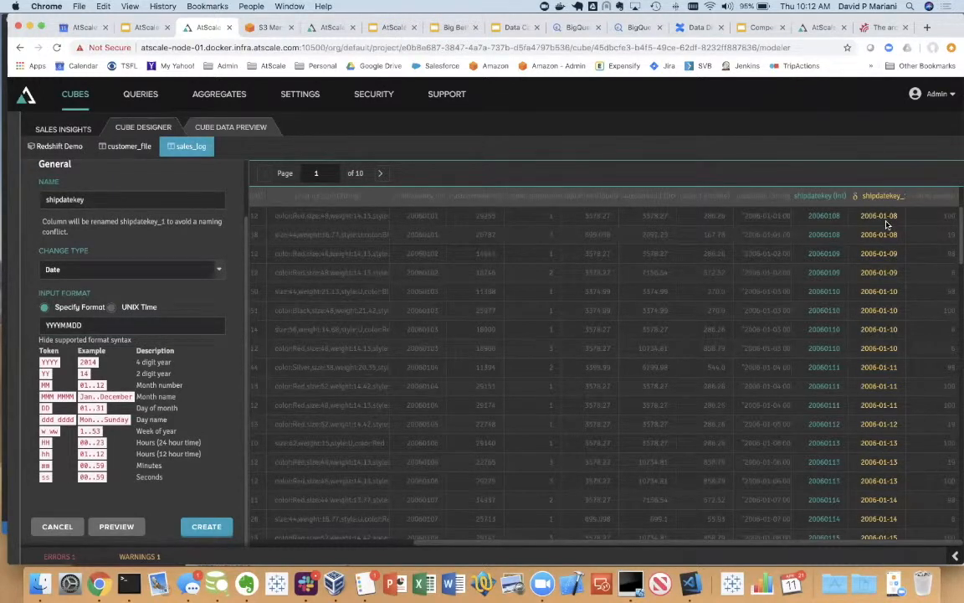
pyautogui.click(57, 527)
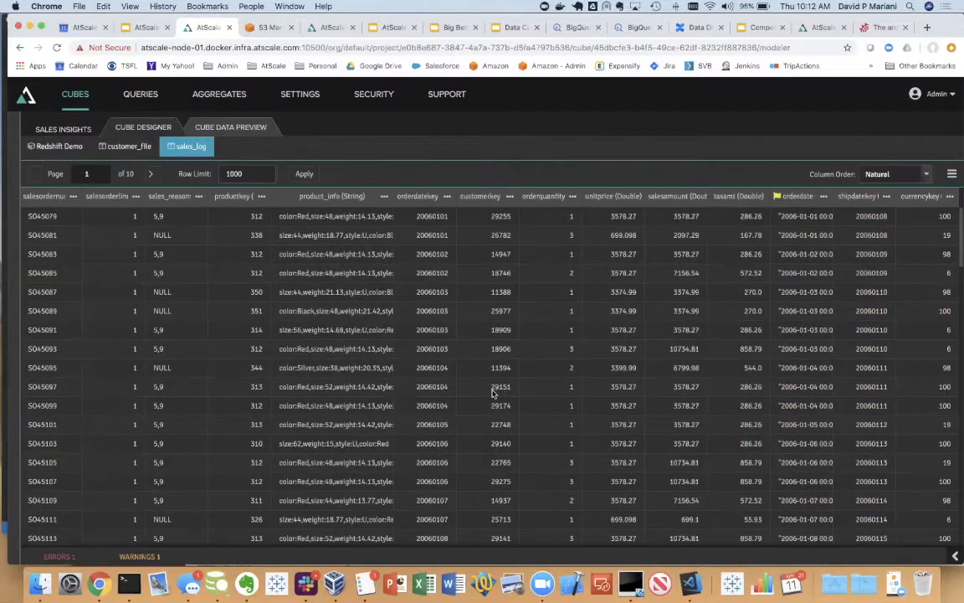
# - Start a calculated column named "Sales Tax" on sales_log, with the salesamount column inserted in its formula
pyautogui.click(952, 176)
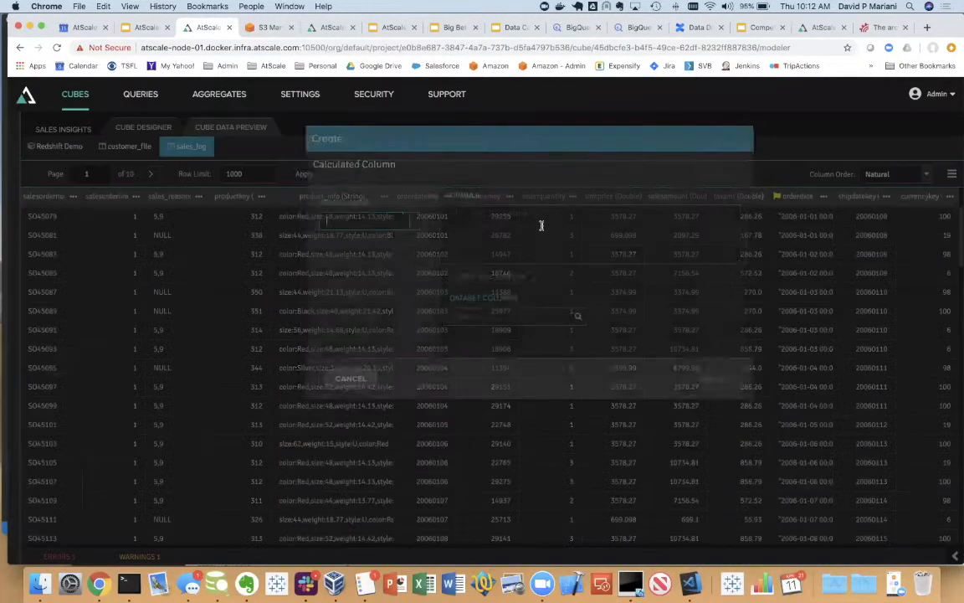
pyautogui.write('Sales Tax')
pyautogui.click(525, 233)
pyautogui.write('sal')
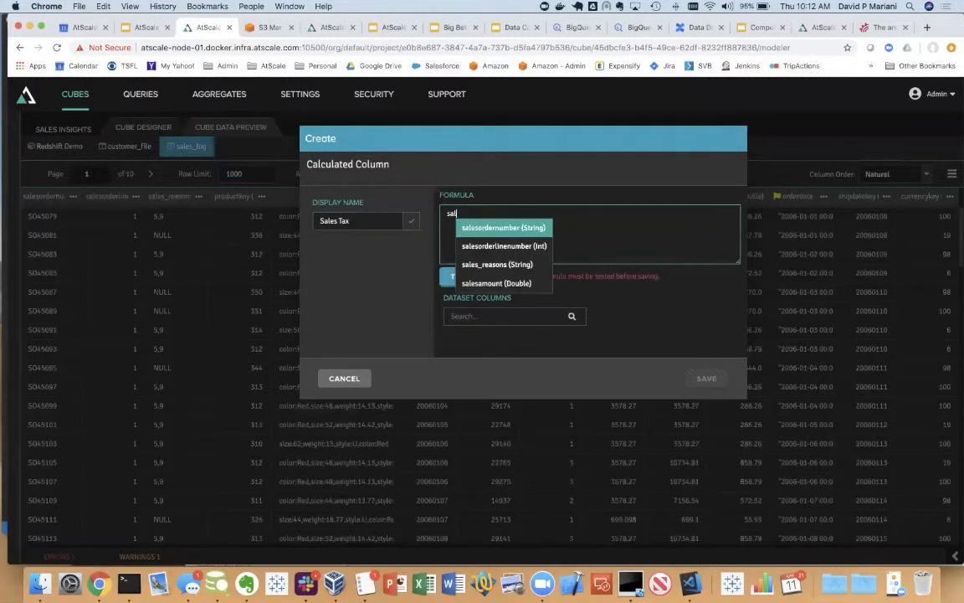
pyautogui.press('Down')
pyautogui.press('Down')
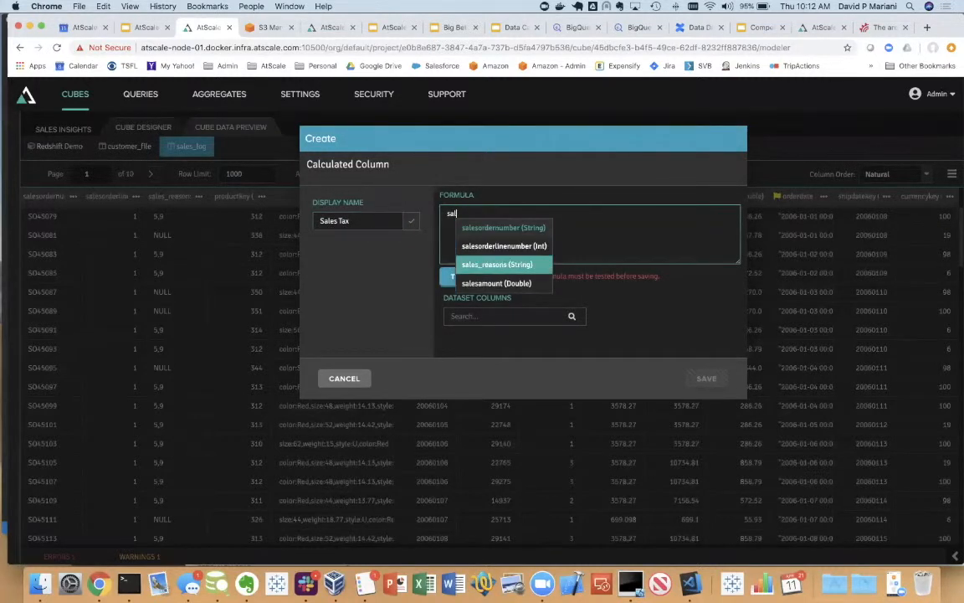
pyautogui.press('Down')
pyautogui.press('Return')
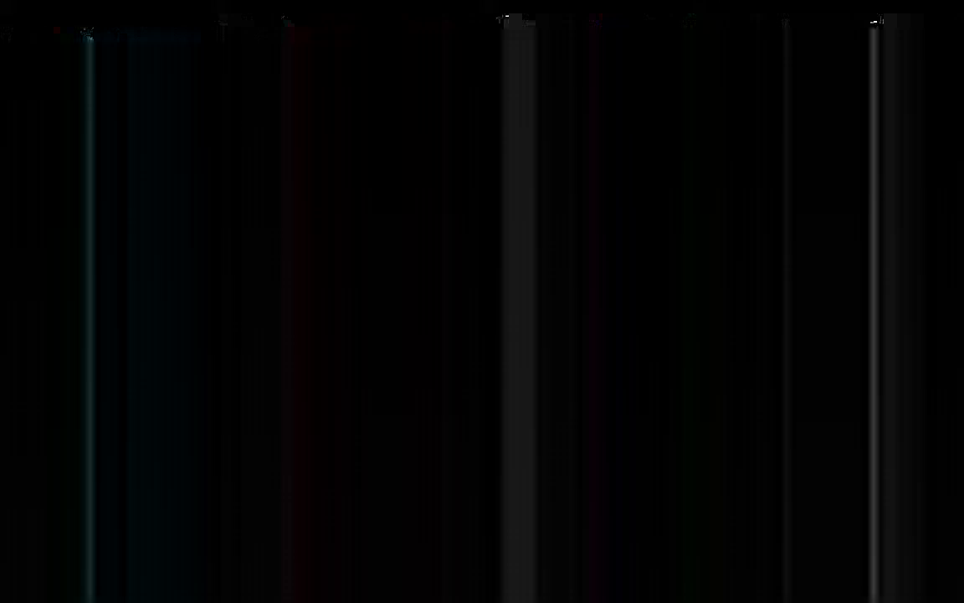